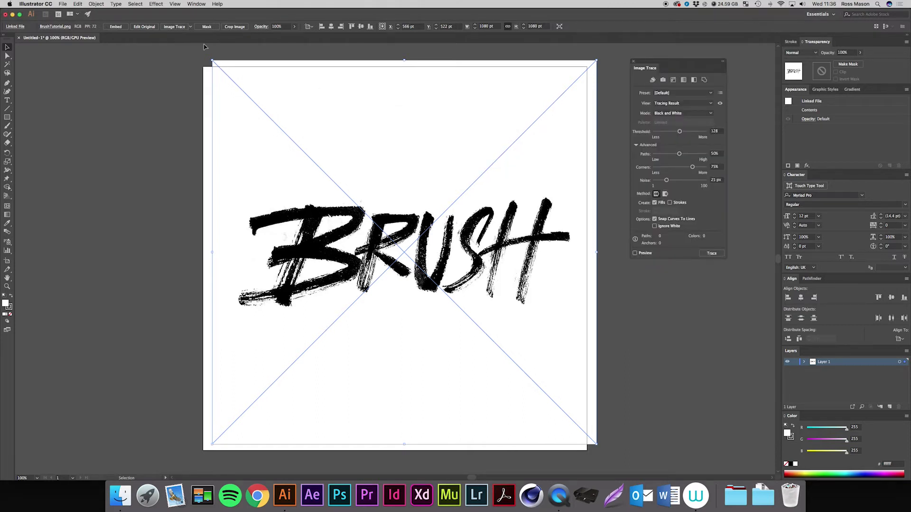
- Trace the placed BRUSH image with the default Image Trace settings and show the advanced trace options
click(194, 4)
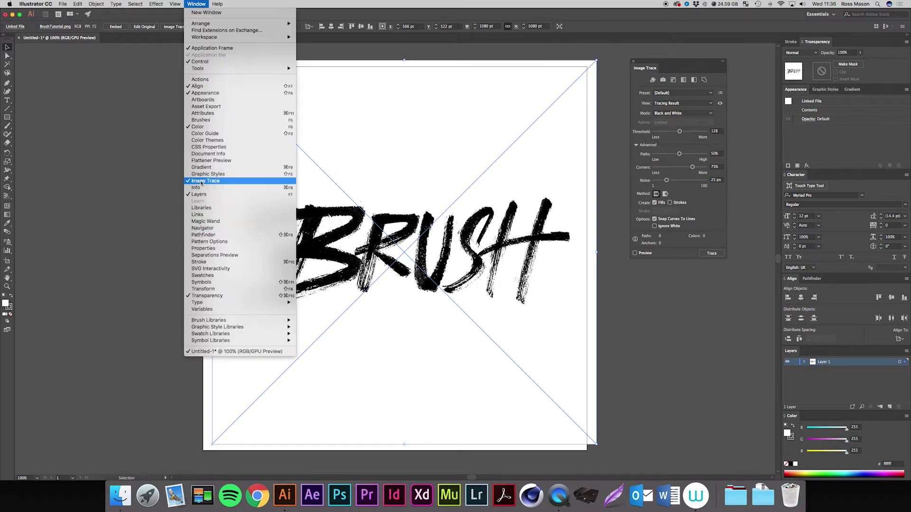
click(197, 5)
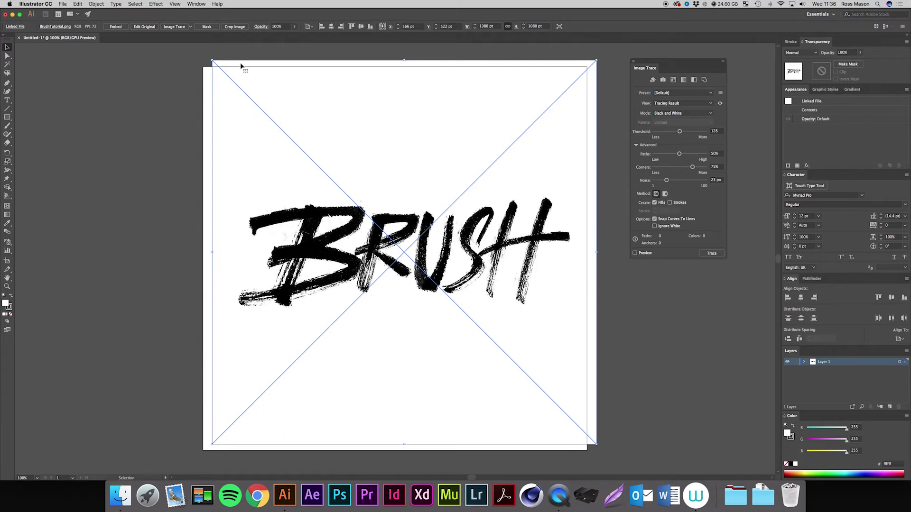
click(181, 30)
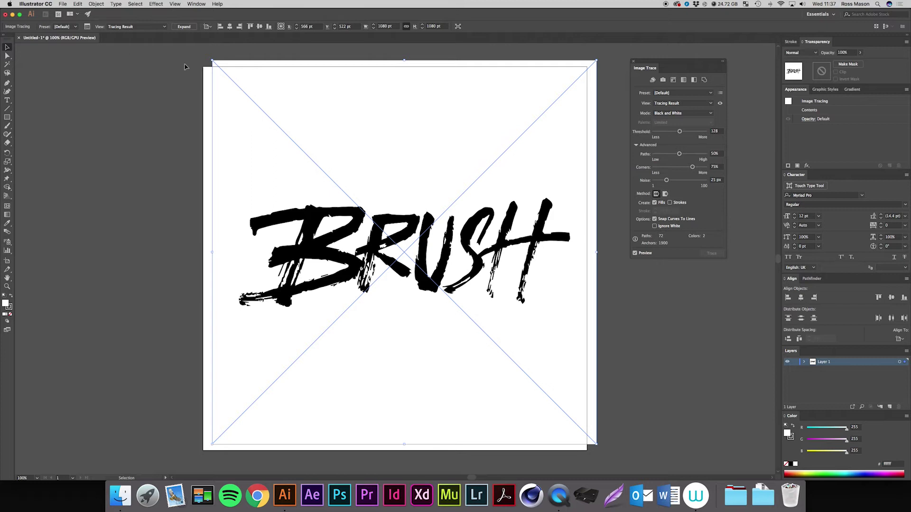
click(637, 145)
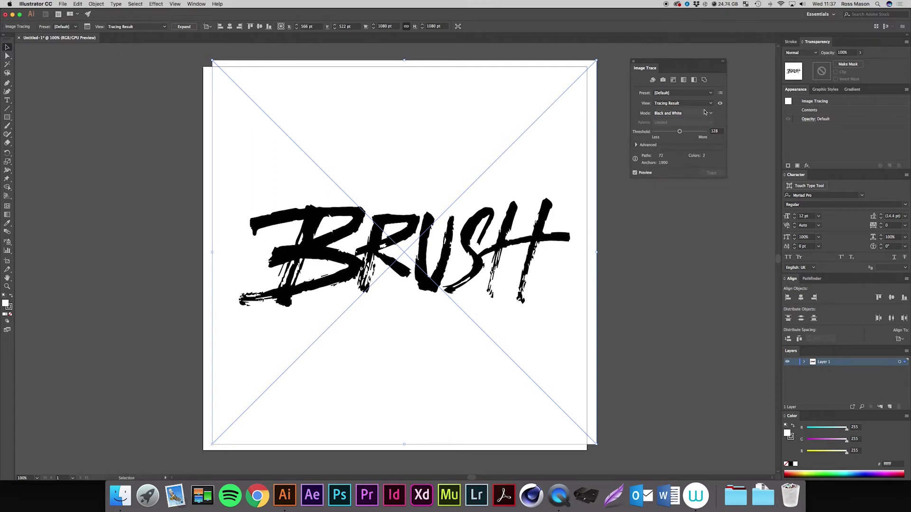
click(637, 145)
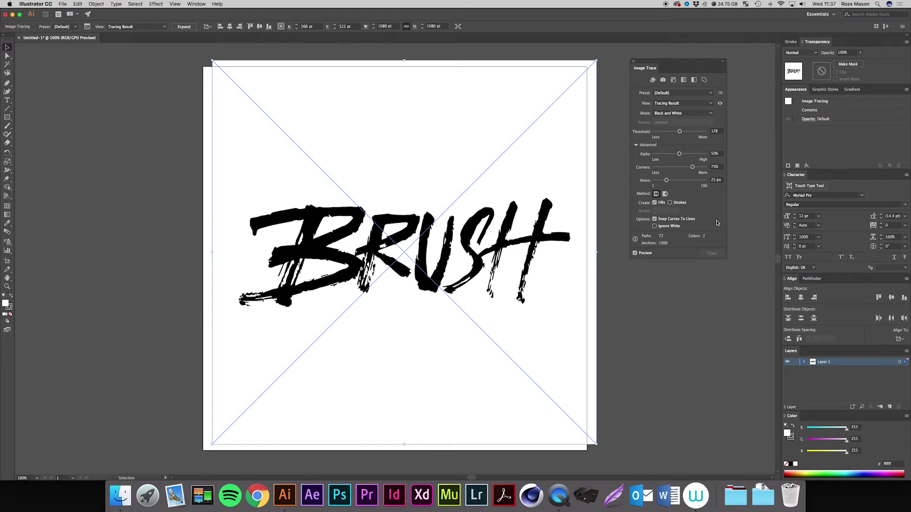
- Set the tracing's threshold to 200 and its paths to 85%
click(663, 133)
drag(663, 132, 659, 134)
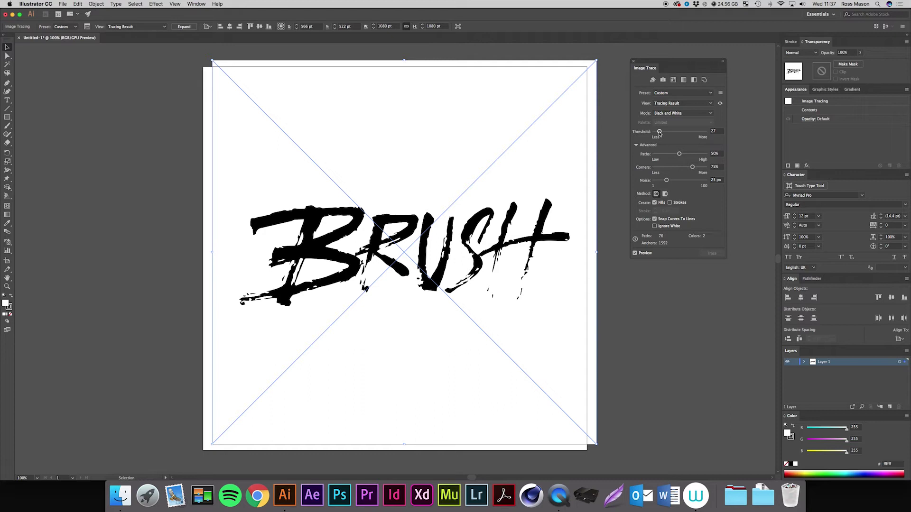
drag(659, 132, 694, 132)
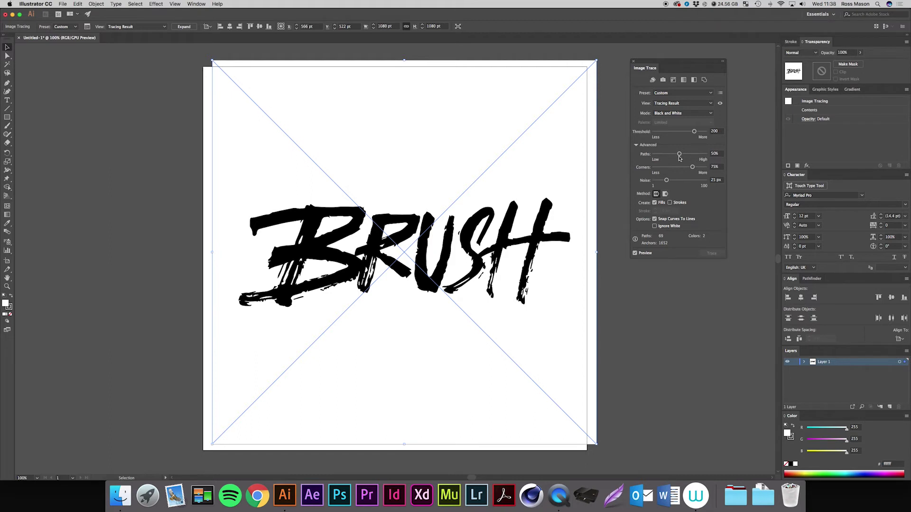
drag(678, 155, 662, 155)
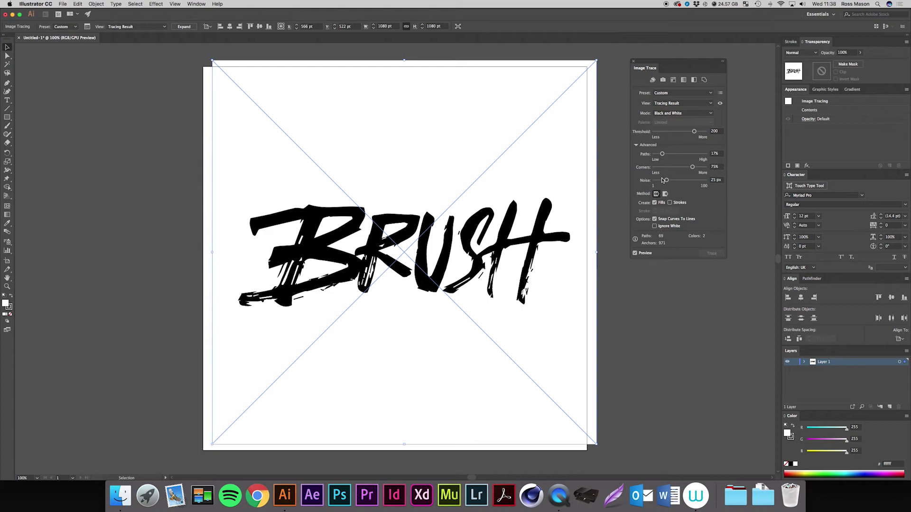
drag(662, 153, 697, 154)
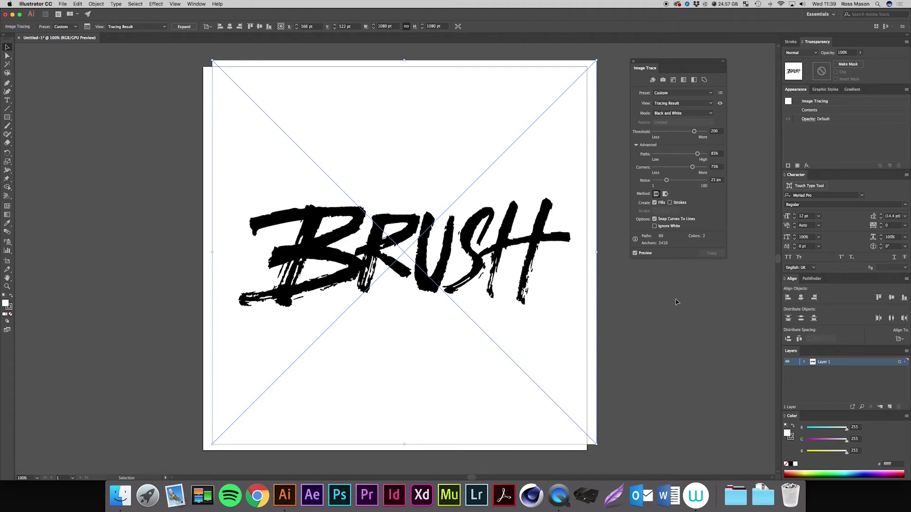
- Set the tracing's corners to 65% and its noise to 9 px
click(664, 168)
drag(664, 169, 680, 169)
drag(679, 170, 686, 171)
drag(685, 169, 688, 170)
drag(666, 180, 656, 182)
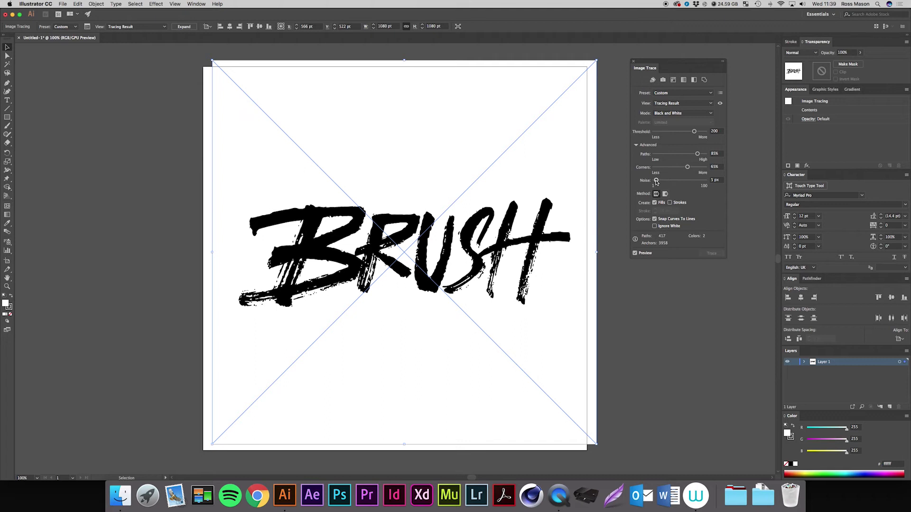
drag(656, 182, 716, 181)
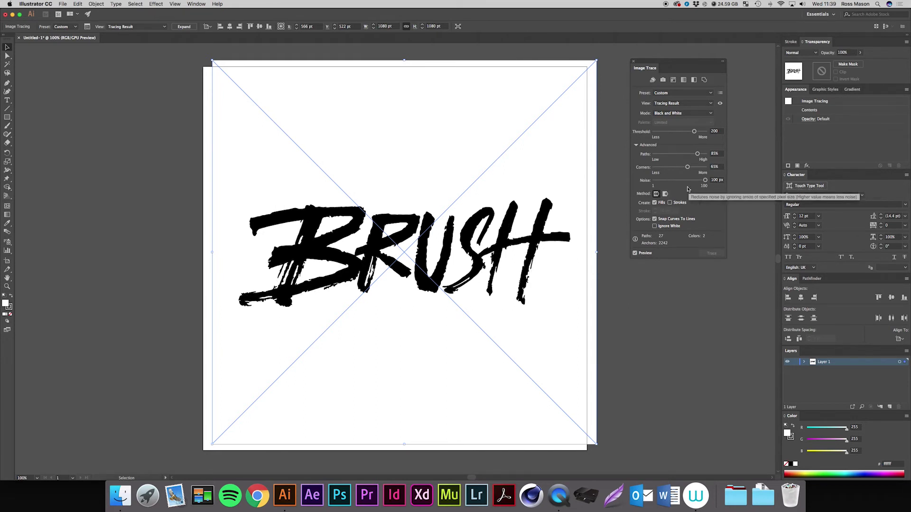
click(658, 181)
drag(658, 181, 657, 181)
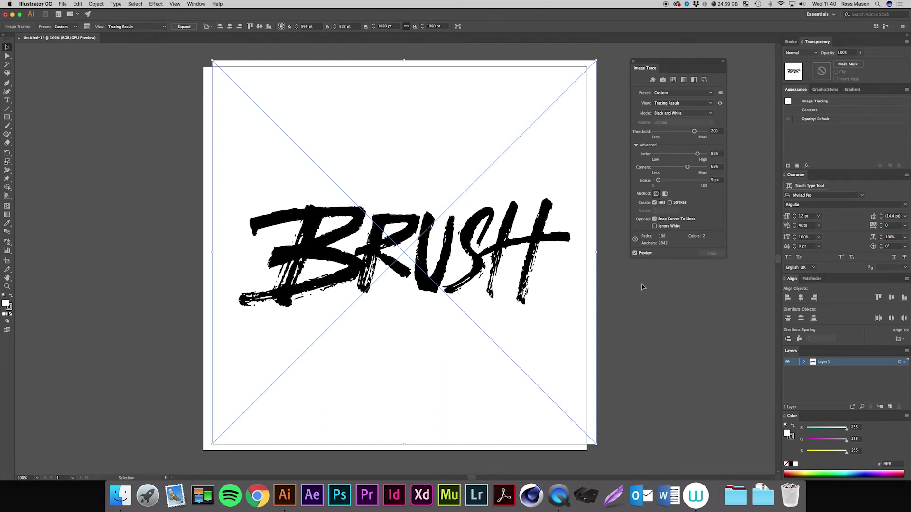
- Expand the tracing into vector paths and delete the white background shape surrounding the lettering
click(184, 27)
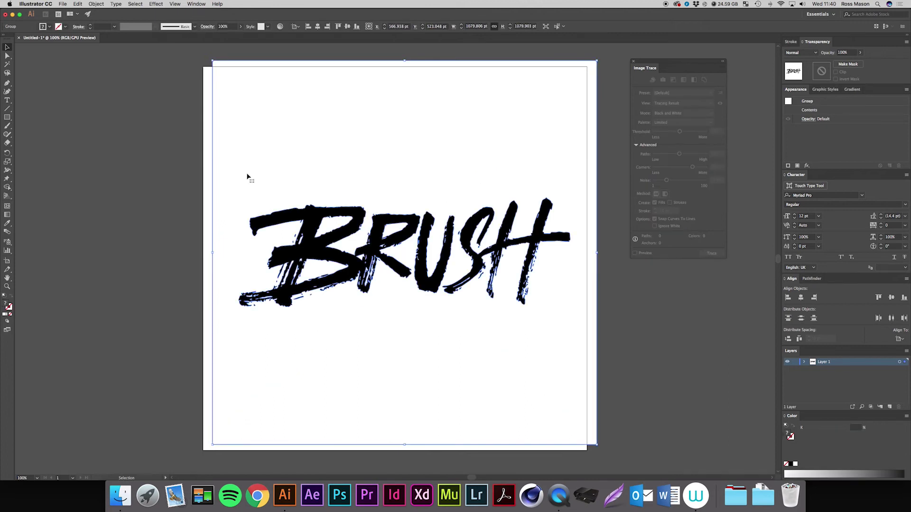
key(a)
click(602, 351)
click(510, 350)
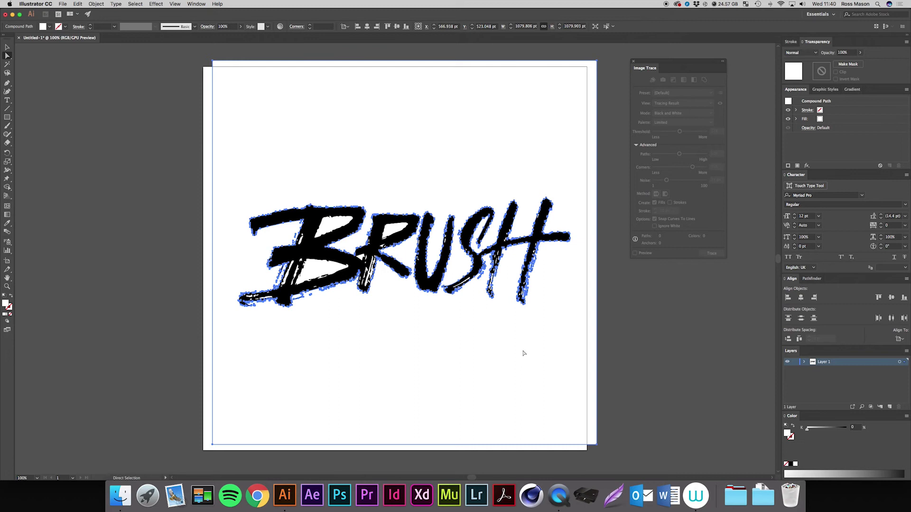
click(524, 353)
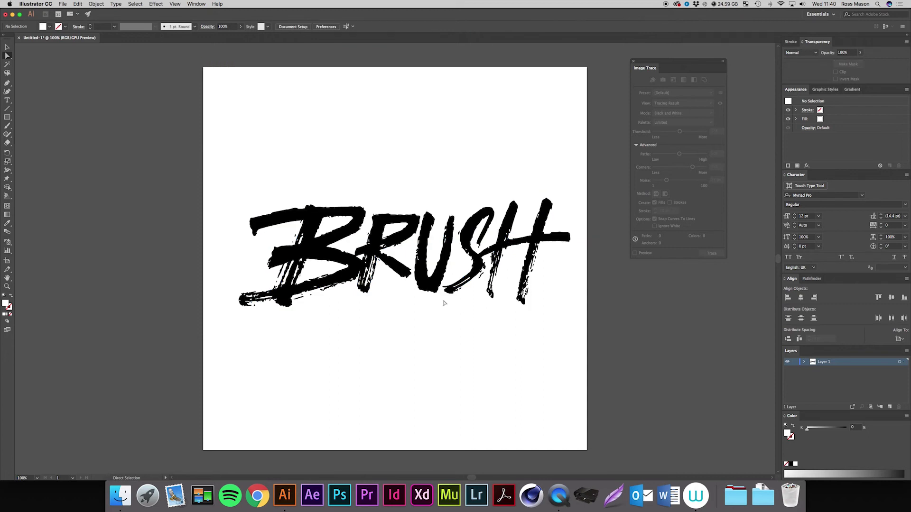
- Select the white shape inside the B, extend the selection to all paths with the same fill color, and delete them
click(325, 227)
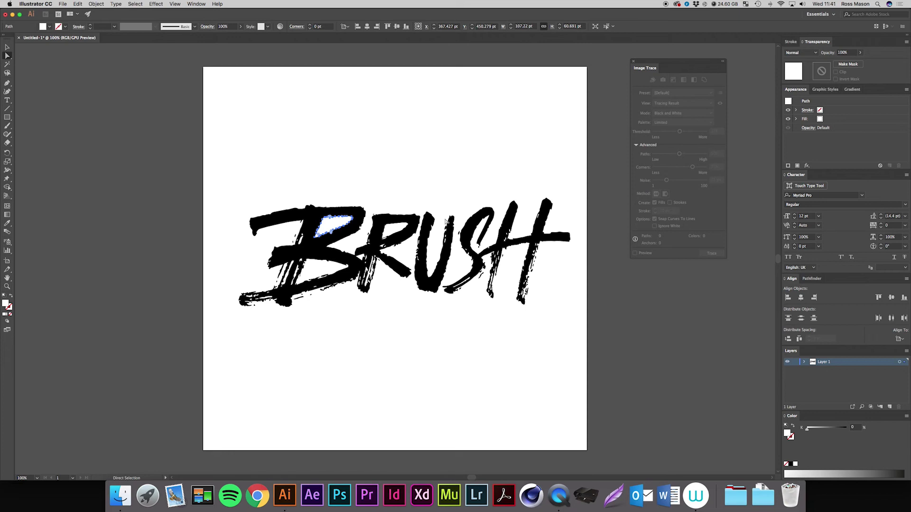
click(135, 4)
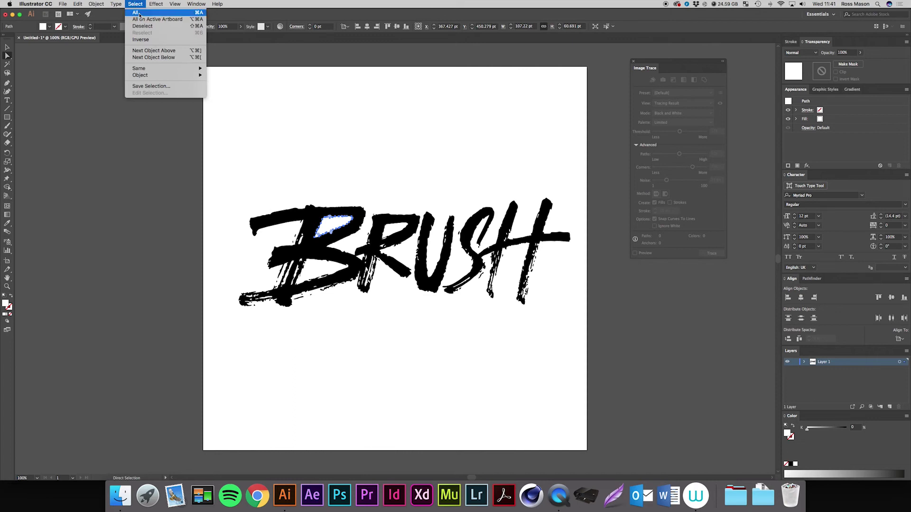
mouse_move(186, 70)
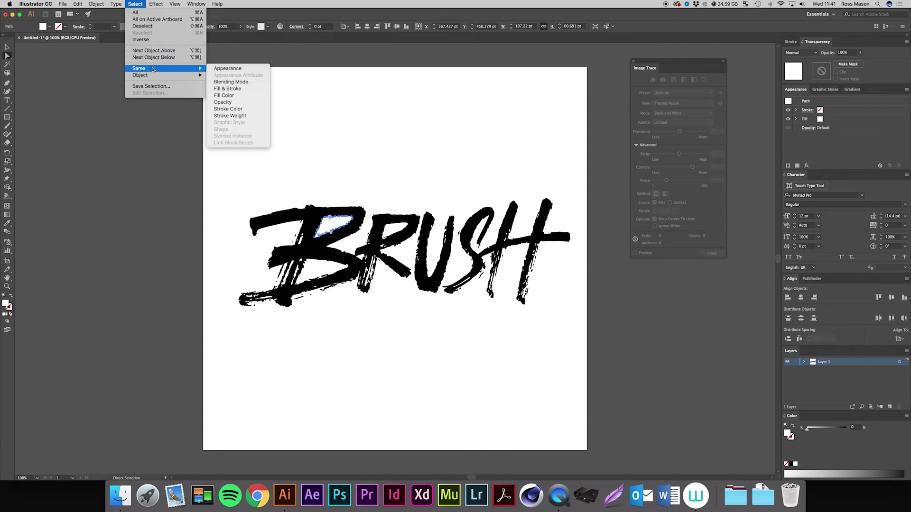
click(223, 96)
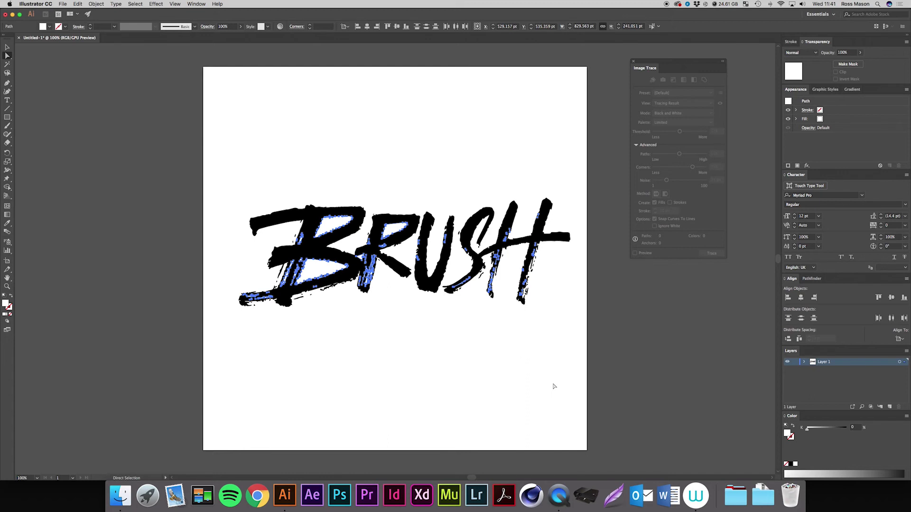
key(Delete)
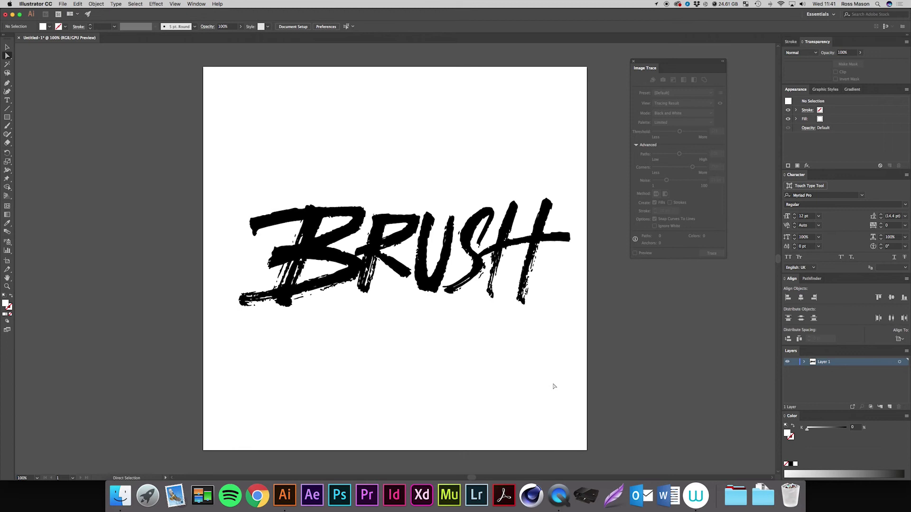
- Draw a 1080 by 1080 pt rectangle covering the artboard, fill it with grey and send it behind the lettering
click(7, 117)
mouse_move(204, 68)
mouse_down()
mouse_move(577, 400)
mouse_move(588, 450)
mouse_up()
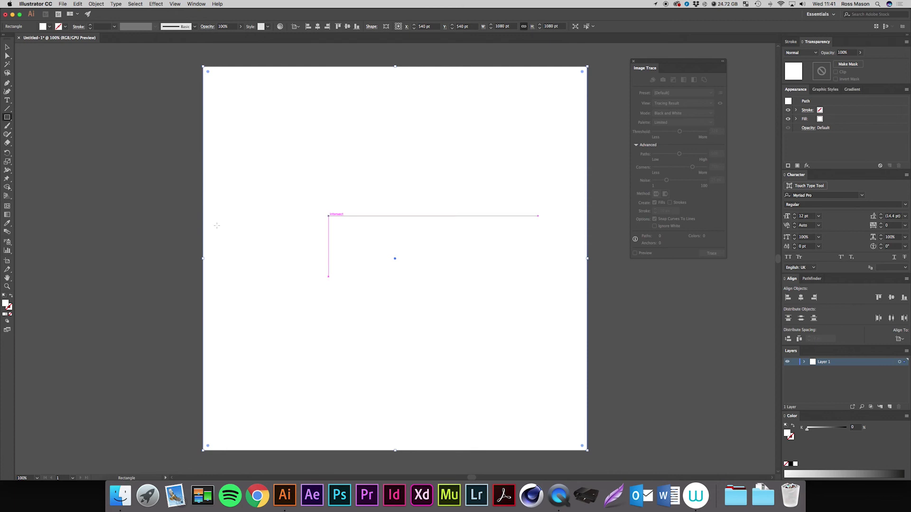
double_click(6, 304)
click(612, 262)
click(695, 259)
key(super+shift+bracketleft)
key(v)
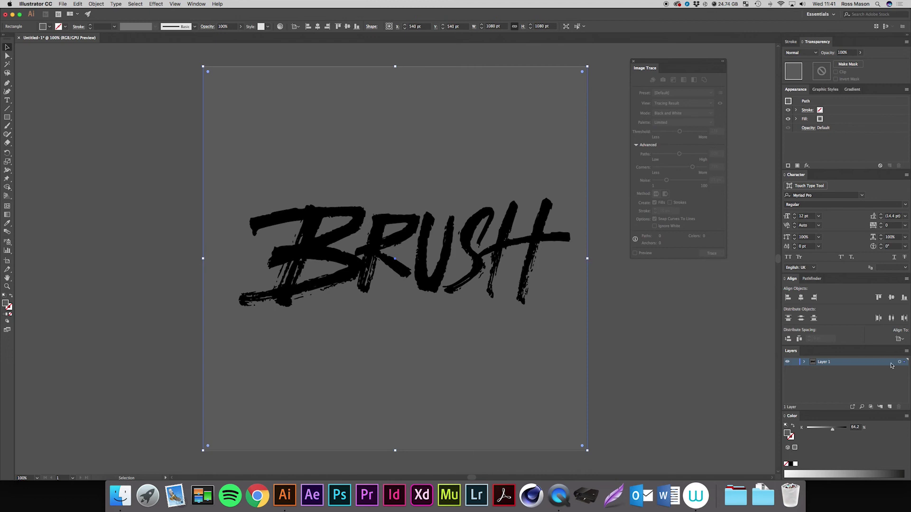
- Switch the colour sliders to RGB and recolour the background rectangle mint green, #74ffd2
click(906, 416)
click(890, 428)
drag(842, 428, 839, 452)
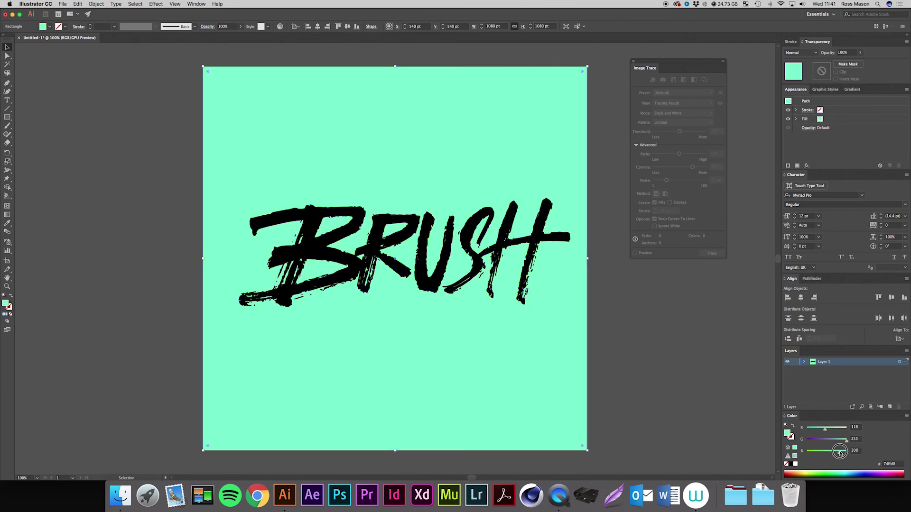
click(713, 363)
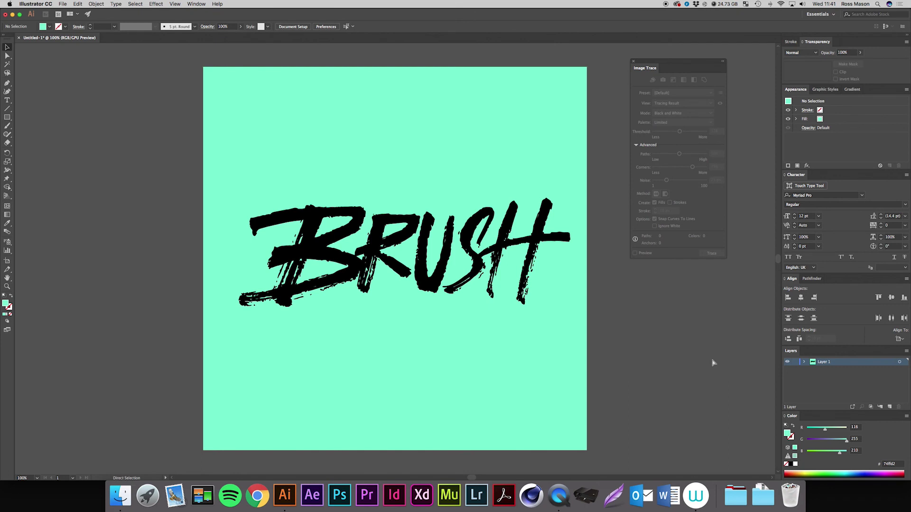
- Undo the background rectangle and the deletion of the white shapes inside the lettering
key(cmd+z)
key(cmd+z)
key(cmd+z)
key(cmd+z)
key(super+z)
key(super+z)
key(super+z)
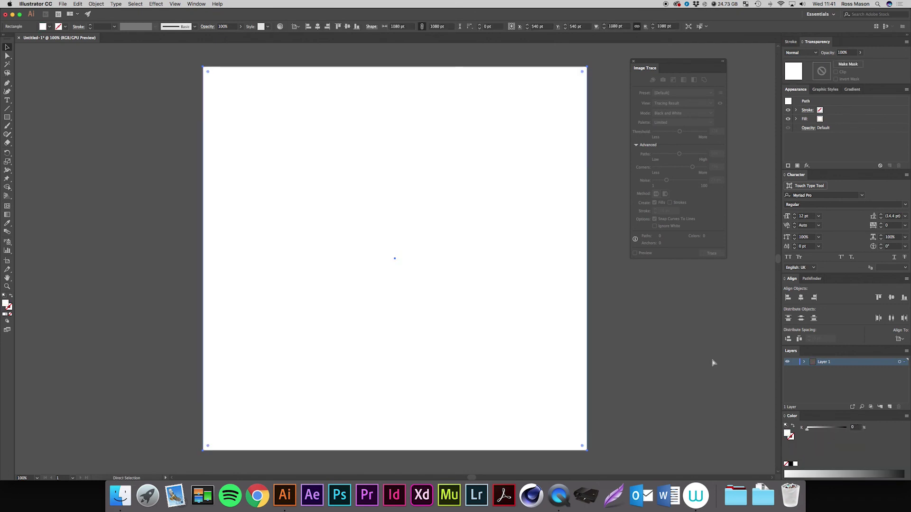
click(713, 363)
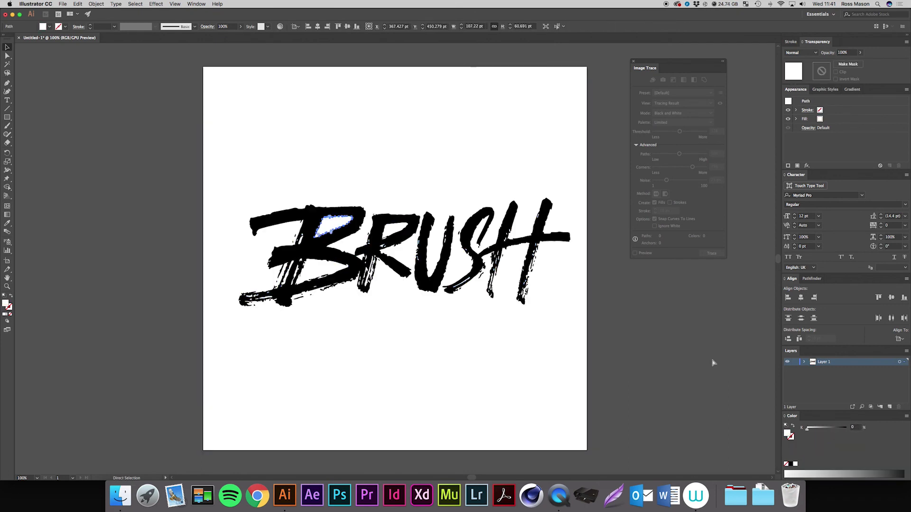
- Draw a rectangle about 1005 by 708 pt around the lettering, send it to the back and fill it with 71% grey
click(7, 117)
click(52, 117)
mouse_move(218, 114)
mouse_down()
mouse_move(520, 347)
mouse_move(576, 365)
mouse_up()
key(super+shift+bracketleft)
key(v)
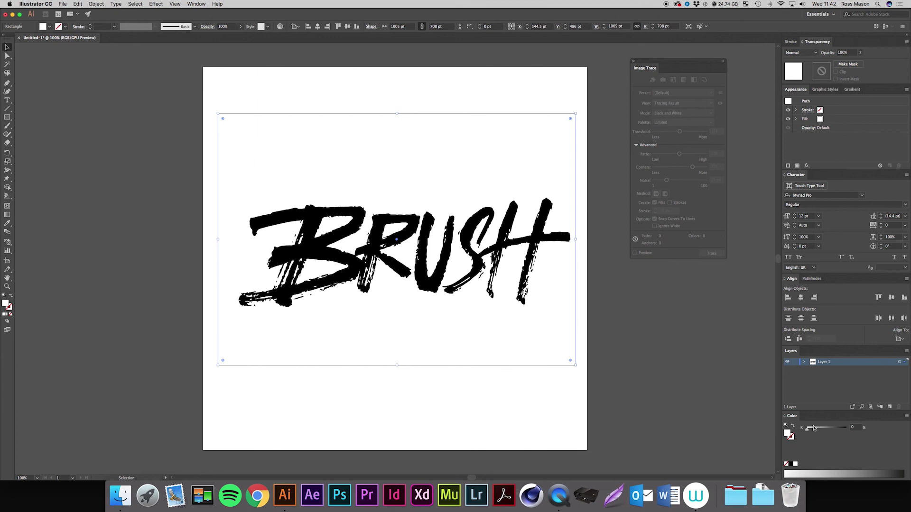
click(835, 428)
click(653, 372)
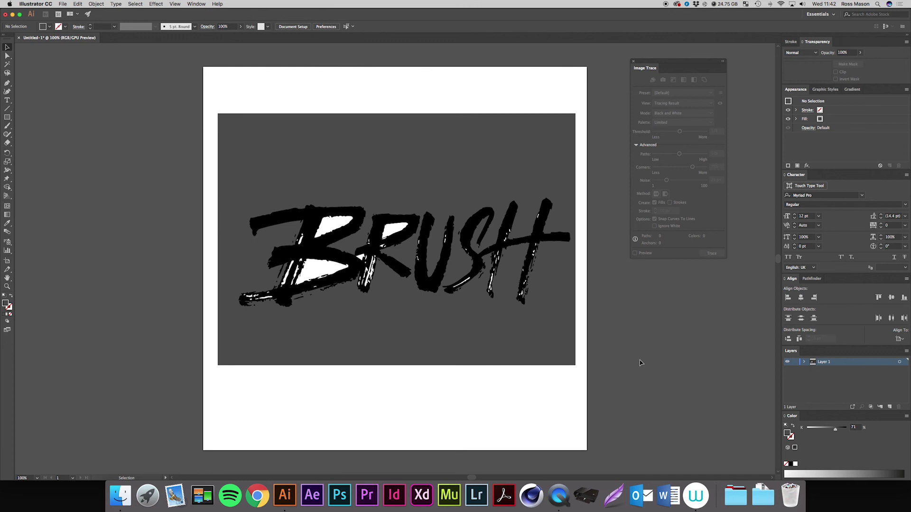
- Select the white shape inside the B plus every path with the same fill color, and delete them all
key(a)
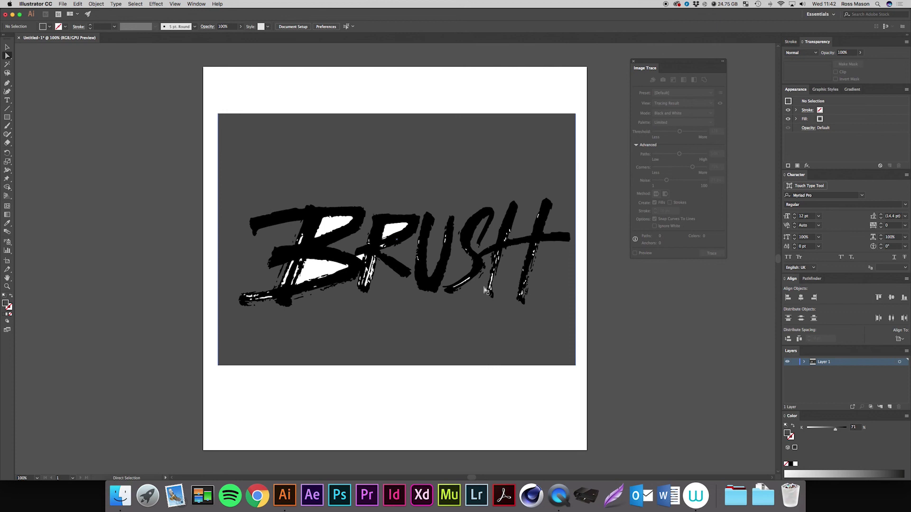
key(s)
key(a)
click(332, 230)
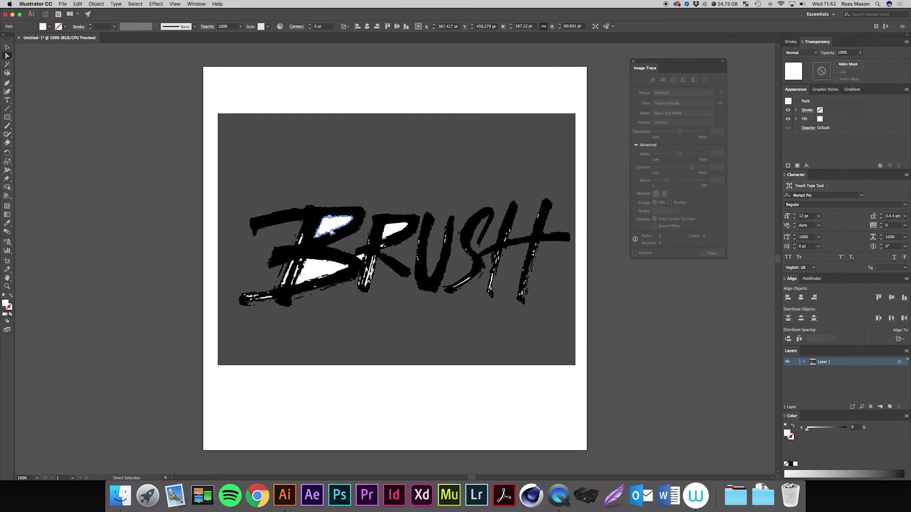
click(354, 229)
click(134, 4)
mouse_move(152, 76)
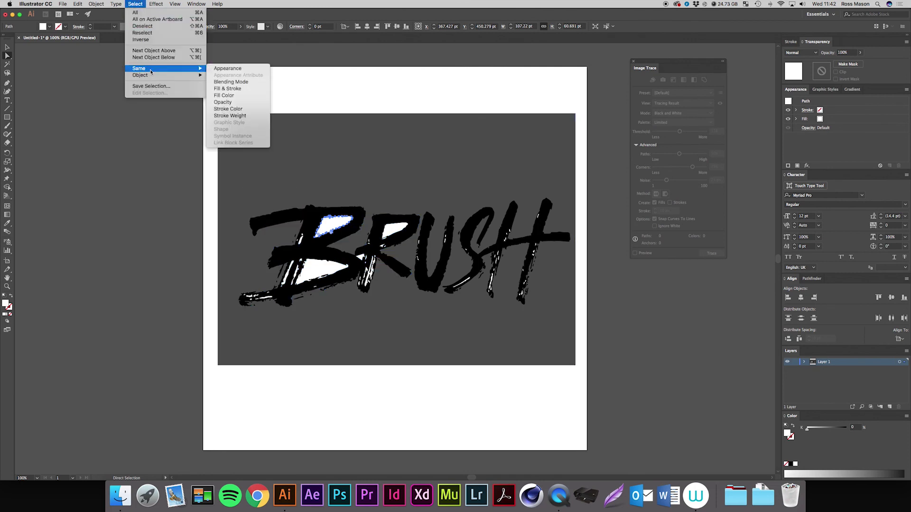
click(240, 102)
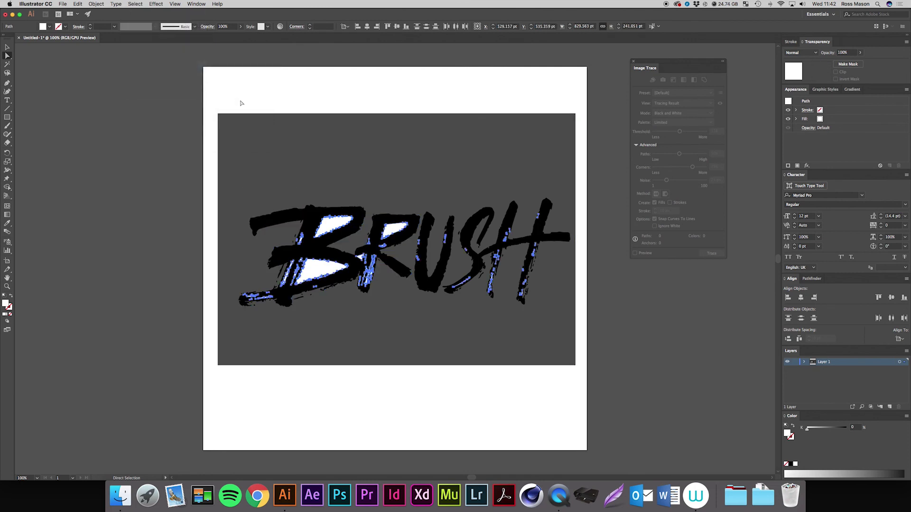
key(Delete)
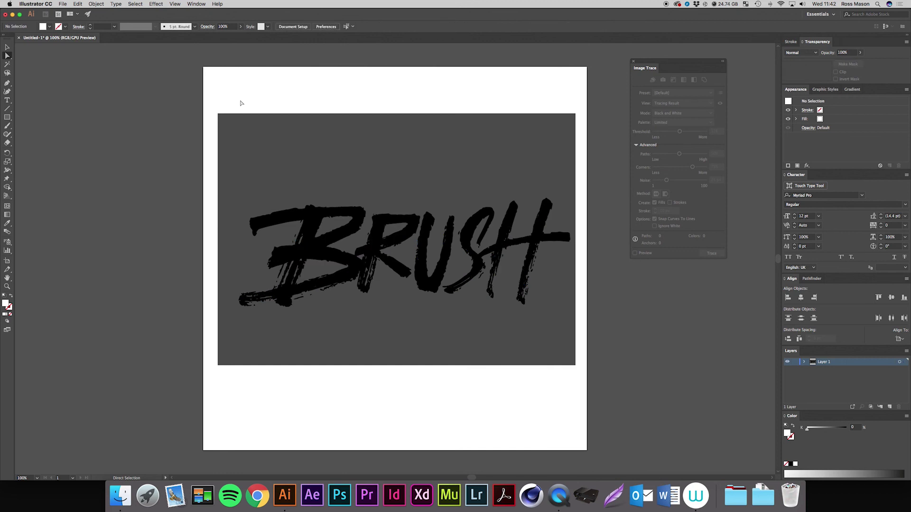
- Delete the grey rectangle behind the lettering
key(v)
click(280, 176)
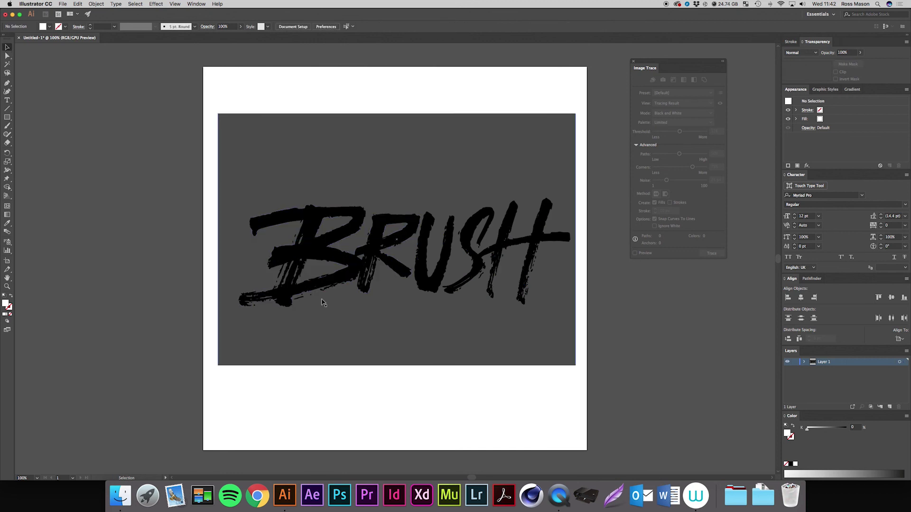
key(Delete)
- Enlarge the BRUSH lettering well beyond the artboard's edges and deselect it to inspect the vector edges
click(420, 275)
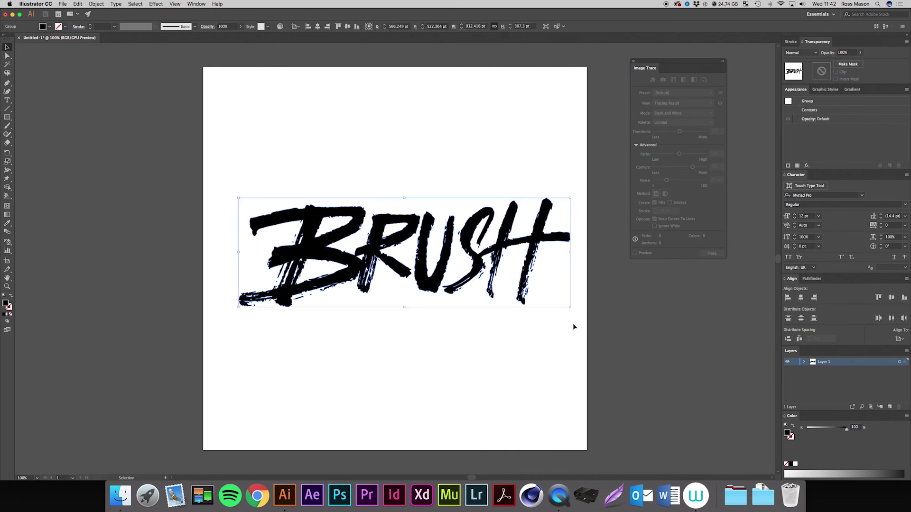
mouse_move(571, 308)
mouse_down()
mouse_move(524, 264)
mouse_move(474, 260)
mouse_move(479, 277)
mouse_move(456, 248)
mouse_move(447, 264)
mouse_move(427, 258)
mouse_move(720, 357)
mouse_move(773, 408)
mouse_up()
scroll(540, 352, left, 2)
click(455, 431)
scroll(455, 433, left, 1)
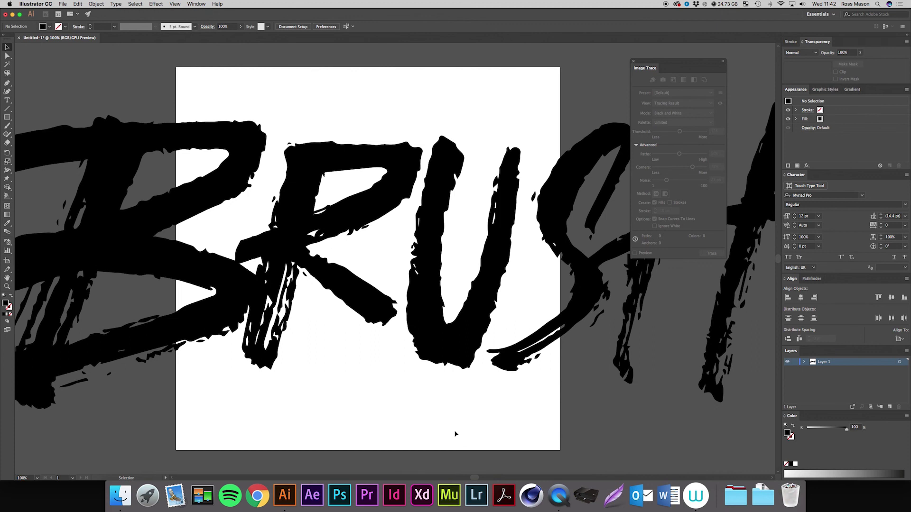